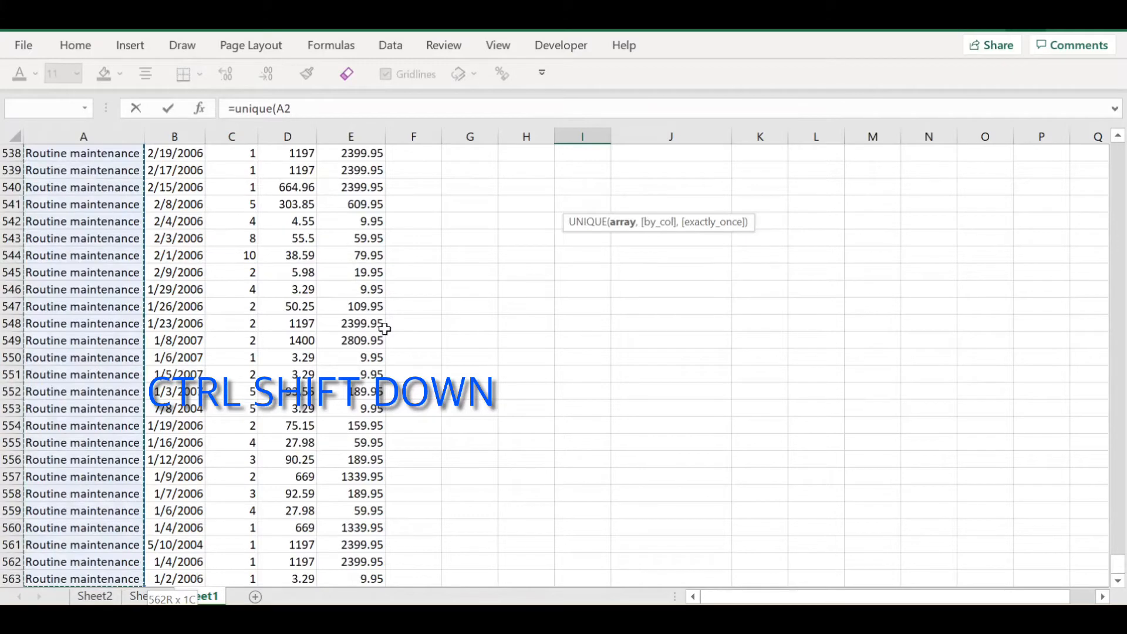
- Complete the UNIQUE formula in I4 over the product categories in A2:A563 and fit column I to its contents
key(Return)
scroll(785, 323, up, 2)
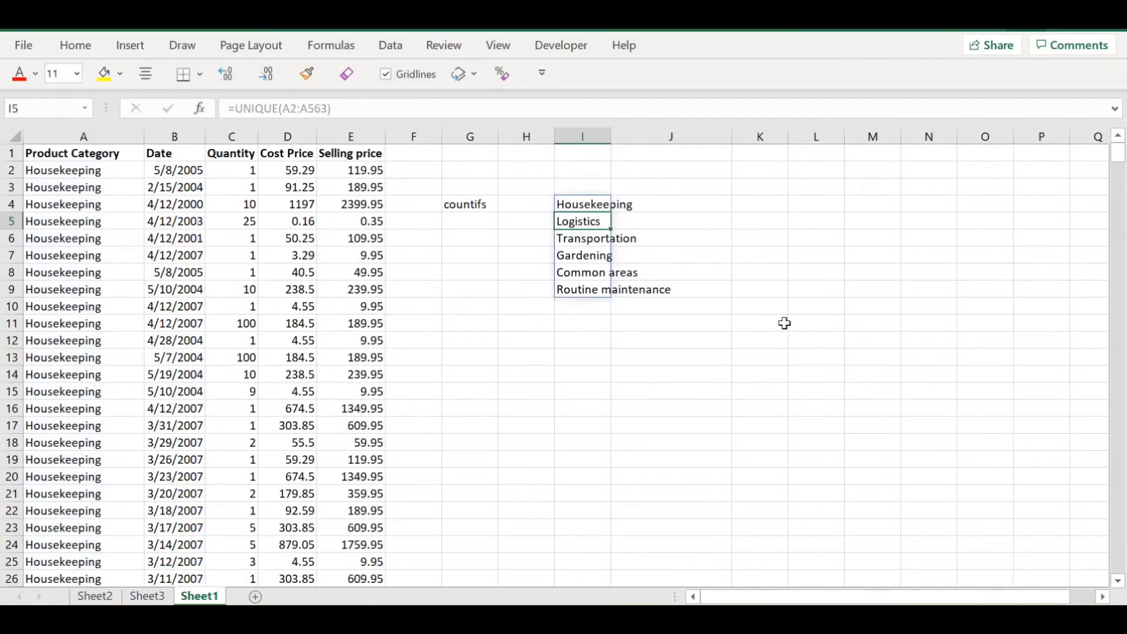
double_click(612, 136)
- Enter a COUNTIFS formula in J4 with criteria range A2:A563 and the spilled category list I4# as criteria
click(748, 200)
text(=countifs()
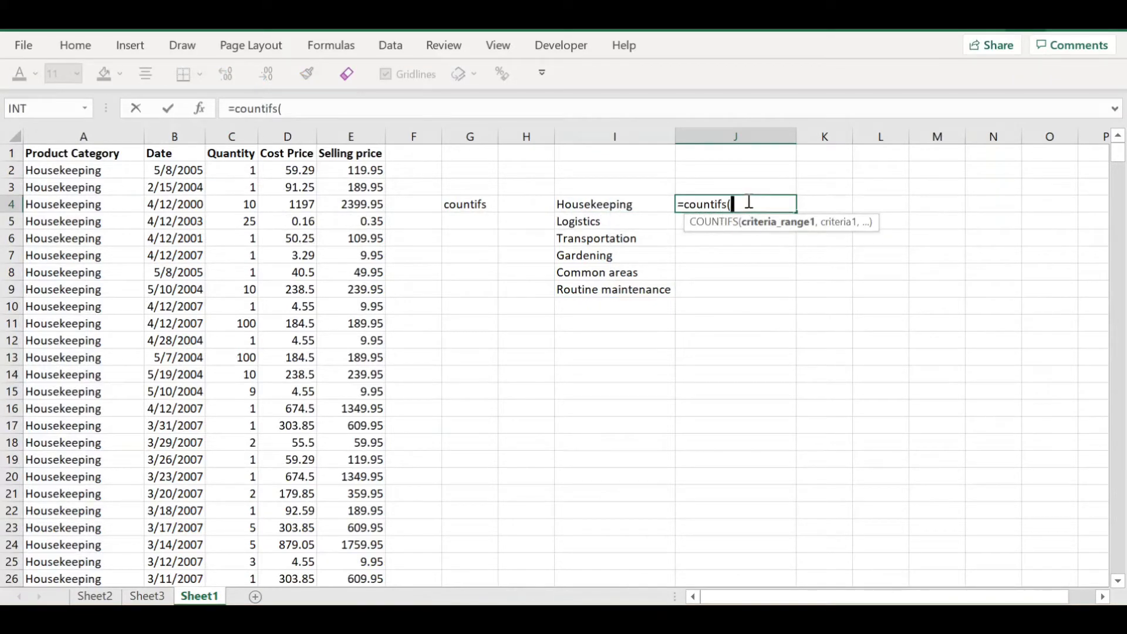
click(82, 169)
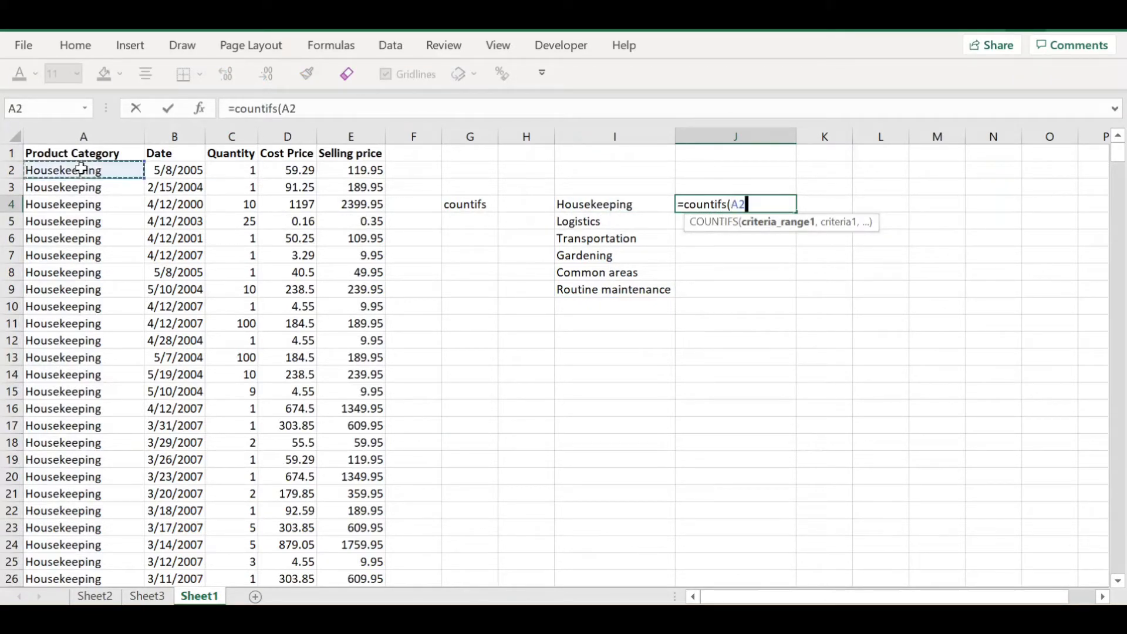
key(ctrl+shift+Down)
key(Return)
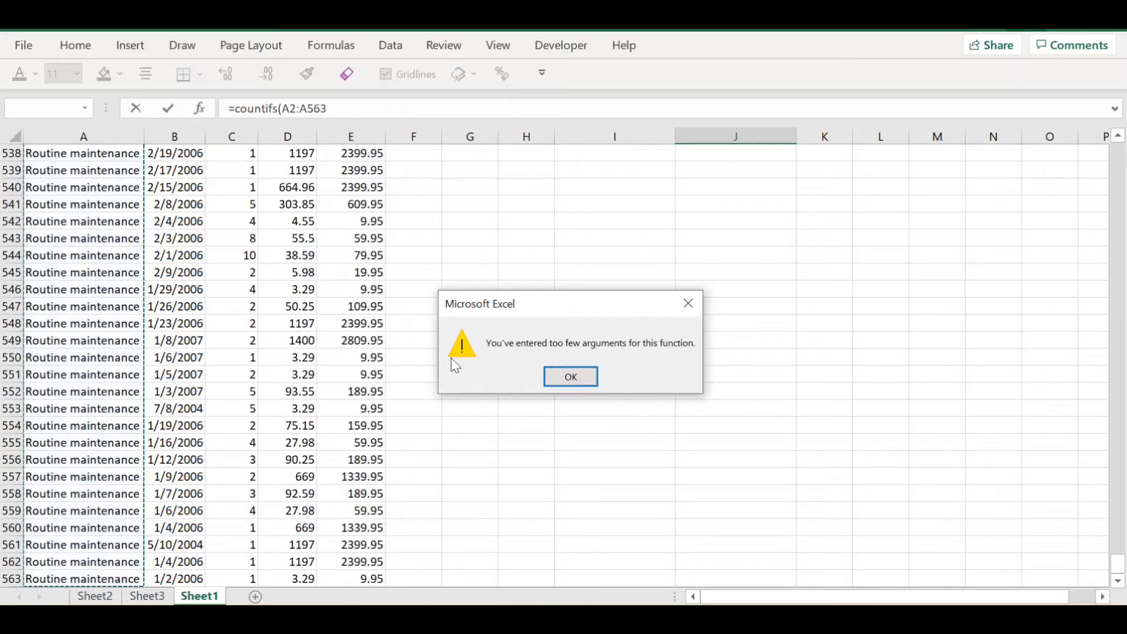
click(570, 377)
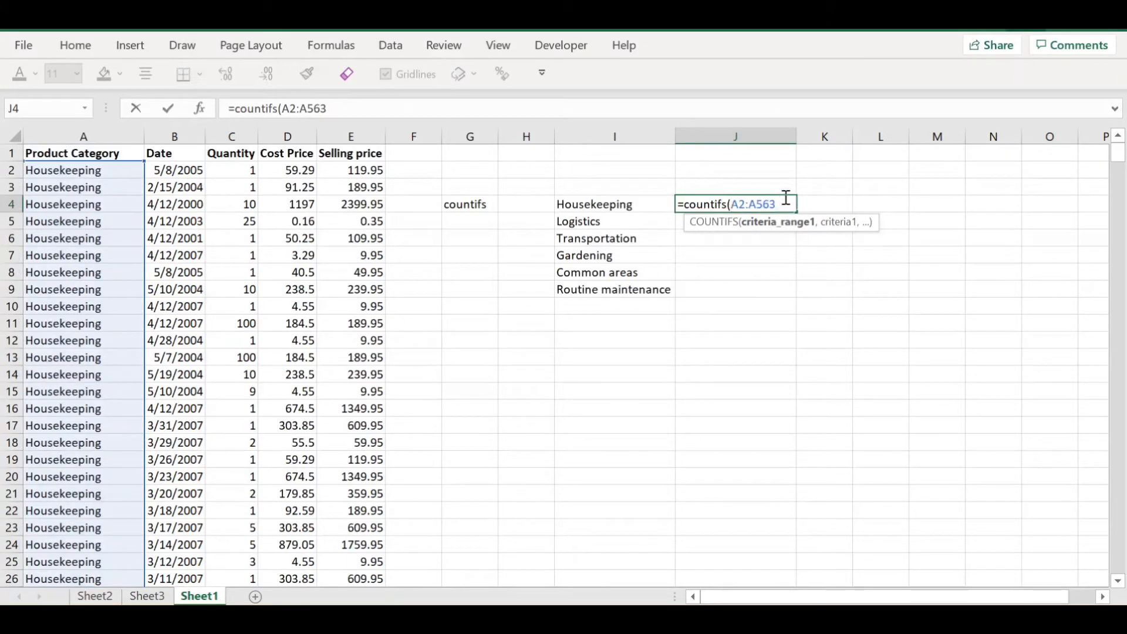
text(,)
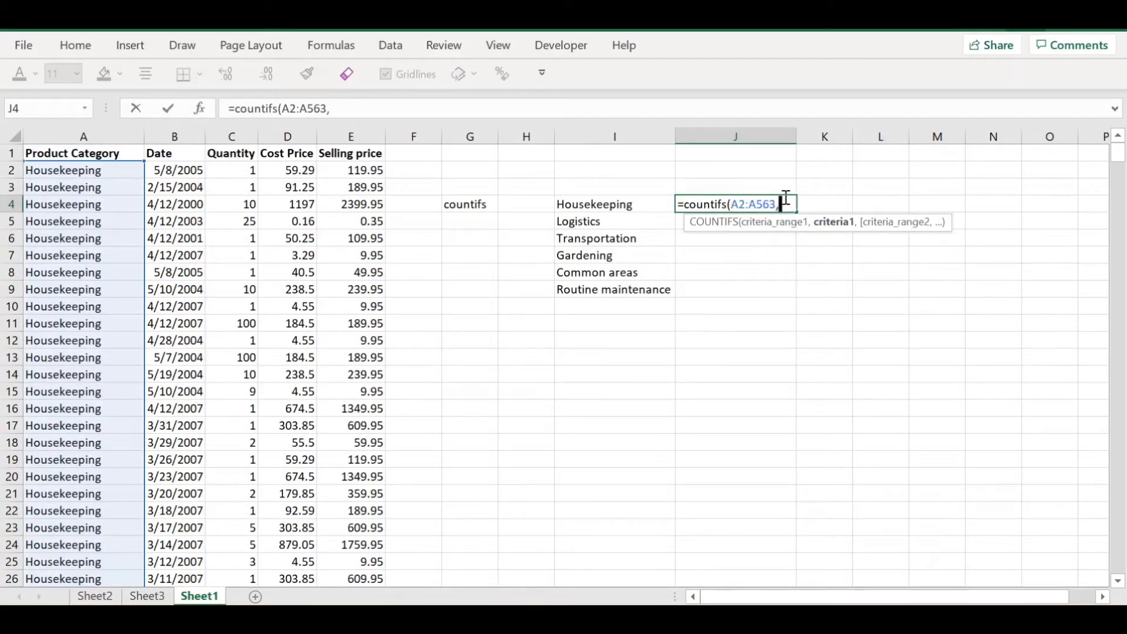
click(652, 204)
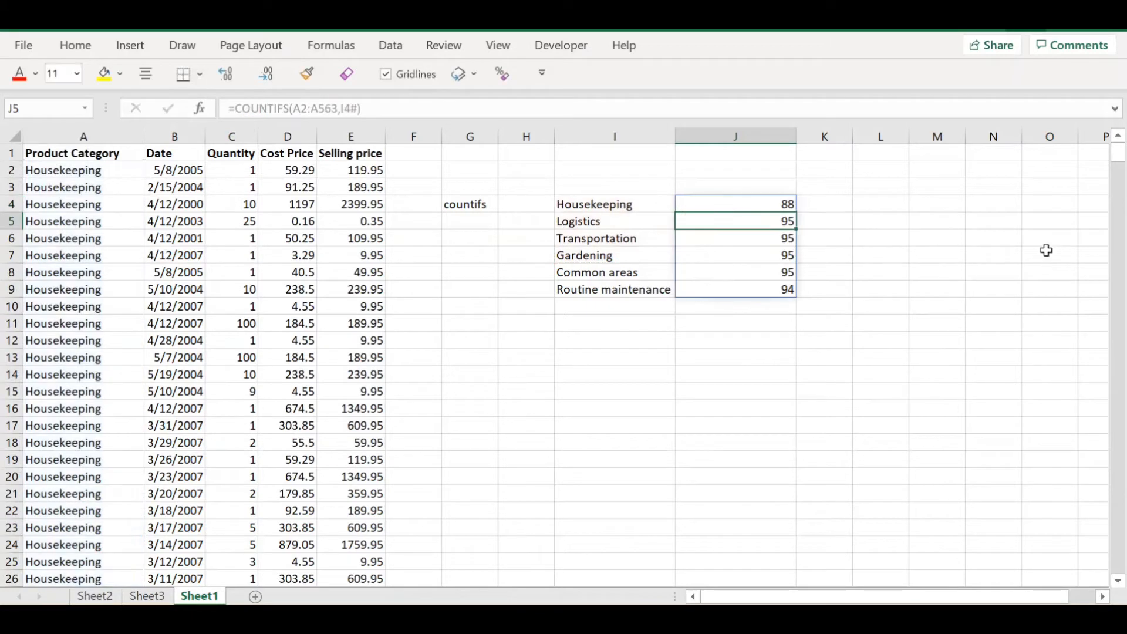
- Check the spilled COUNTIFS formula and the count for each category in J4:J9
click(916, 262)
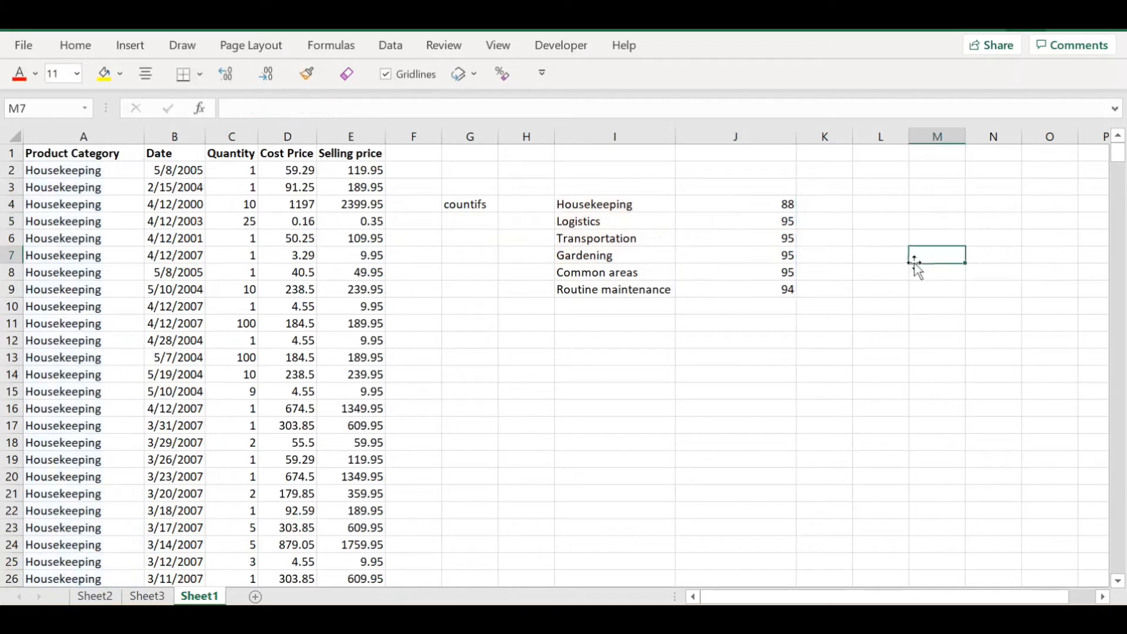
click(784, 204)
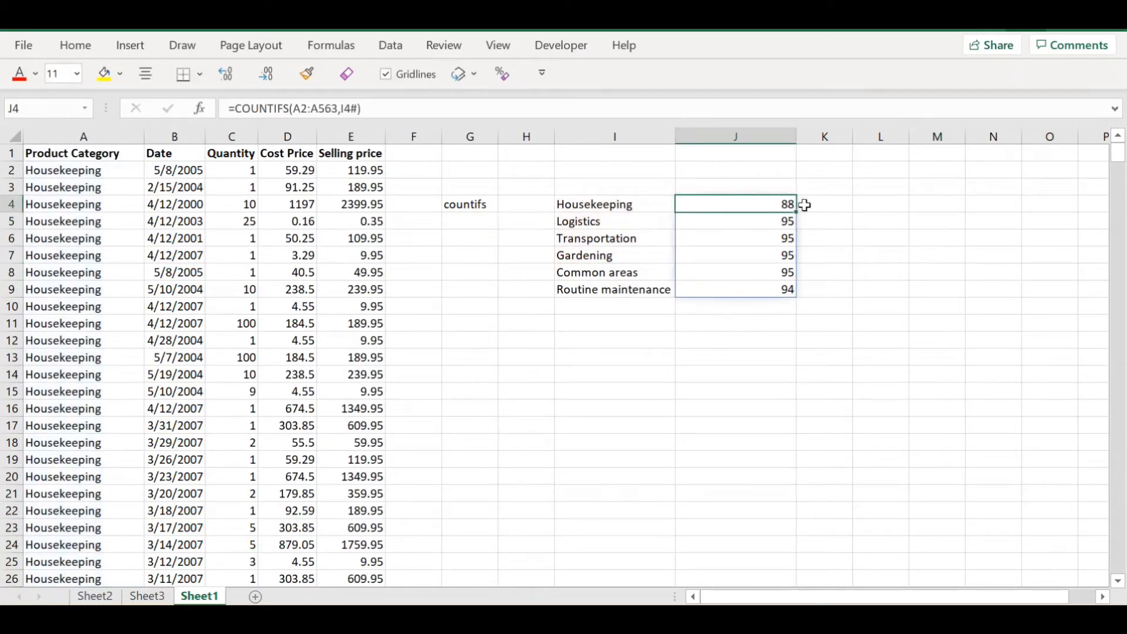
click(765, 221)
click(775, 239)
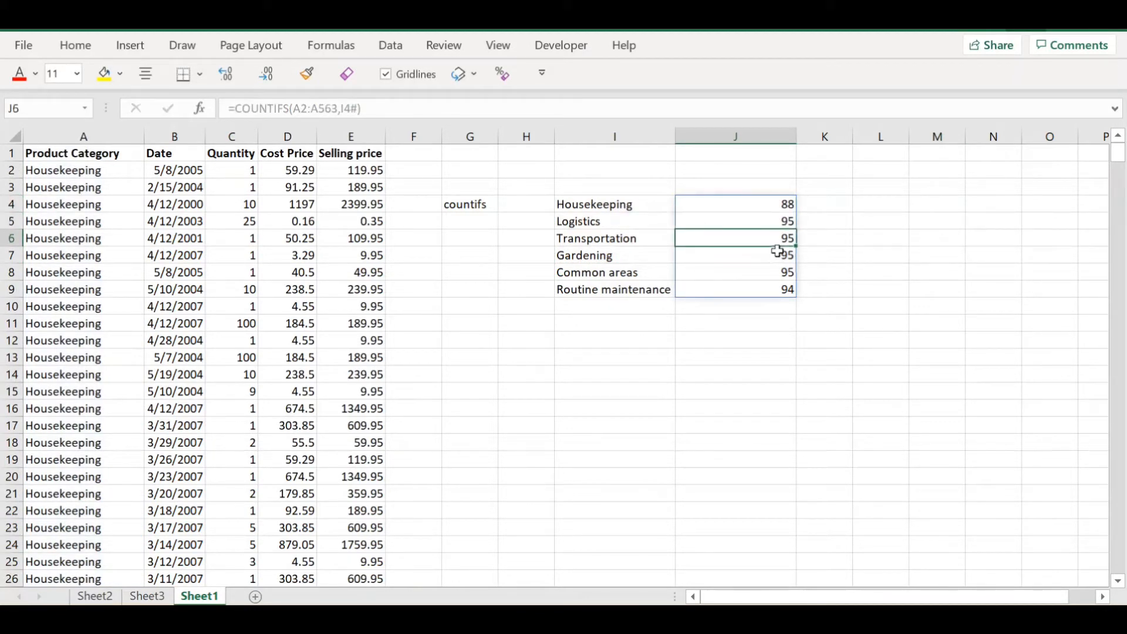
click(774, 256)
click(766, 272)
click(768, 287)
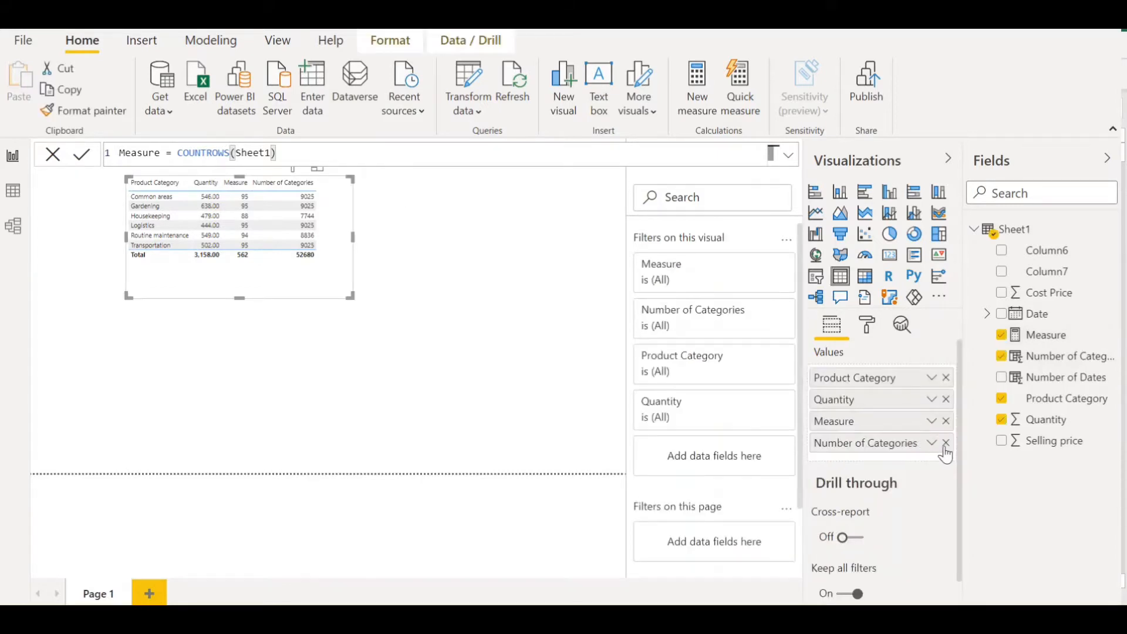
- Switch to Power BI and remove the Number of Categories field from the table visual
click(945, 443)
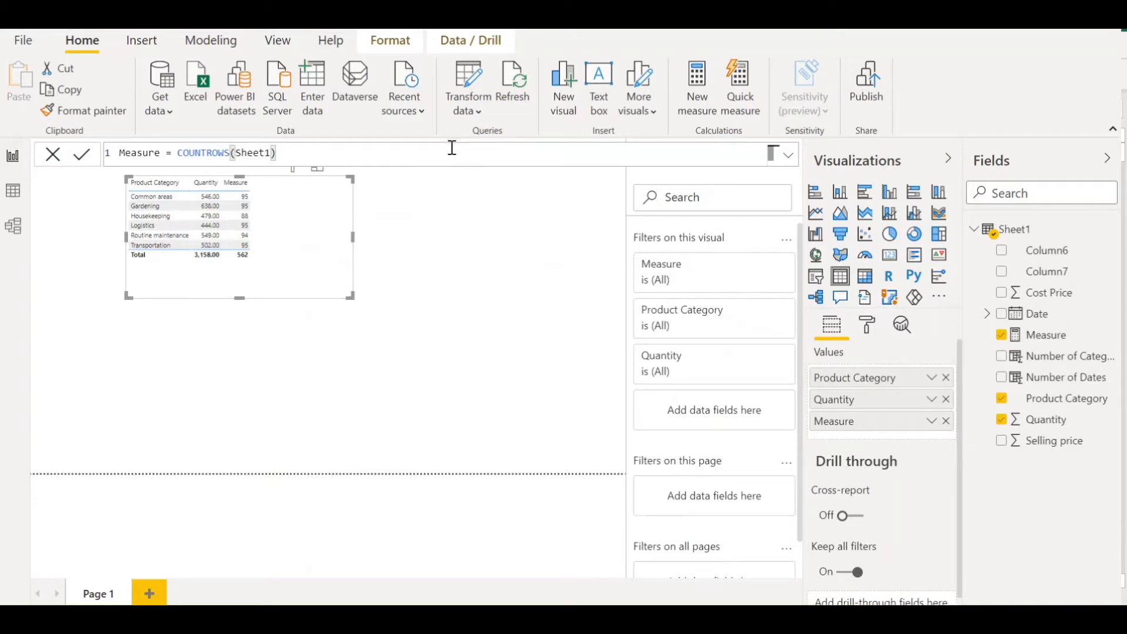
- Create the measure Measure 2 = countrows(Sheet1) in Sheet1 and add it to the table visual
right_click(1009, 482)
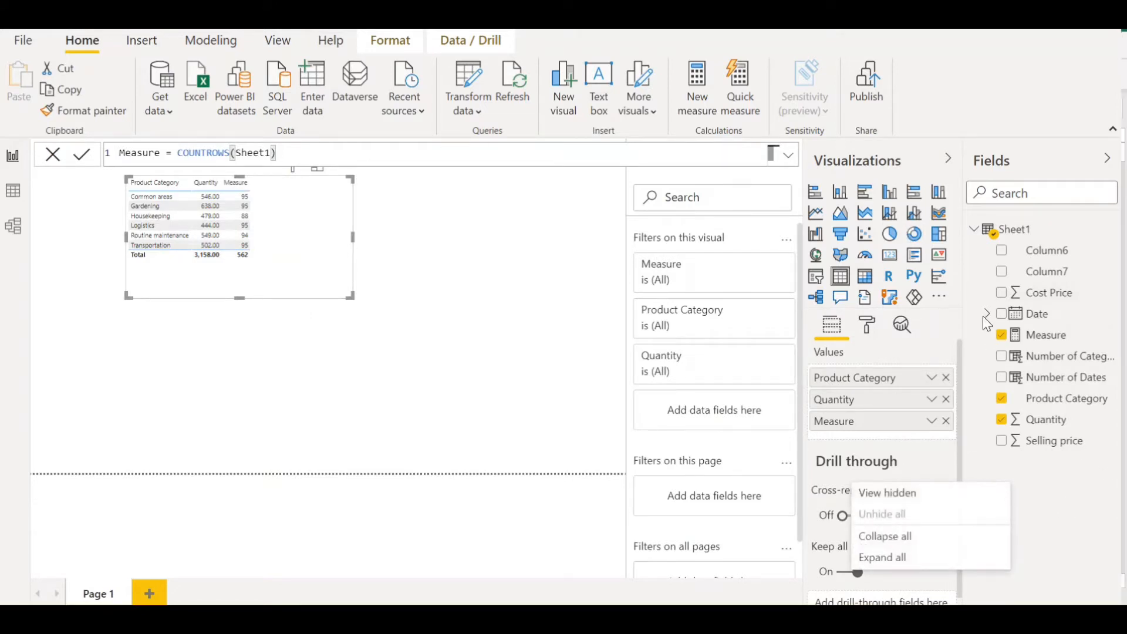
right_click(1020, 233)
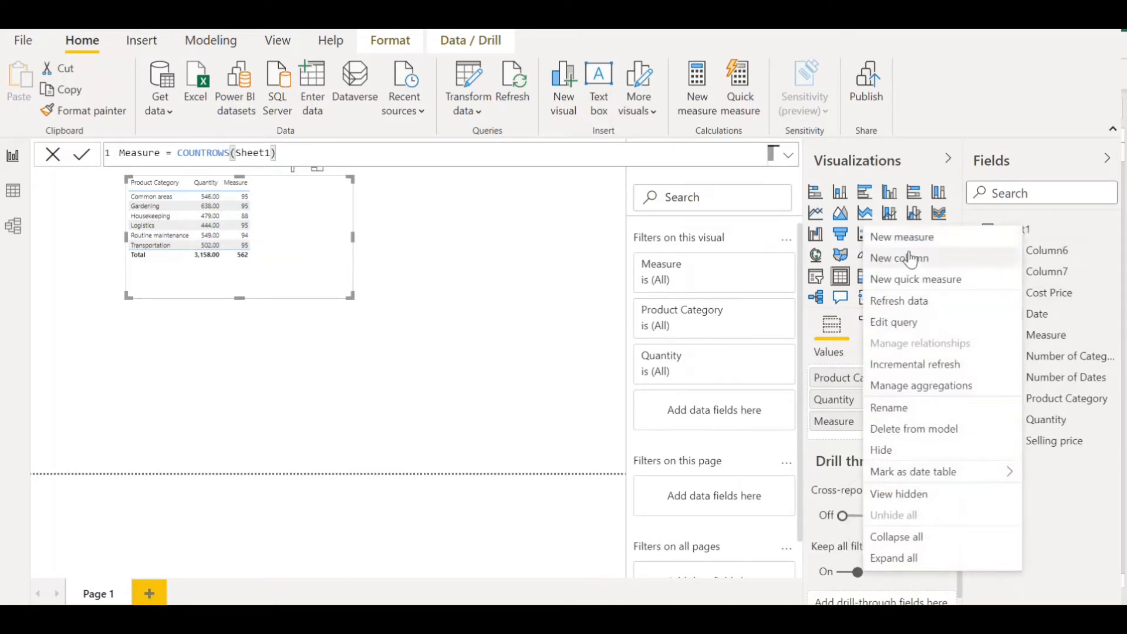
key(Escape)
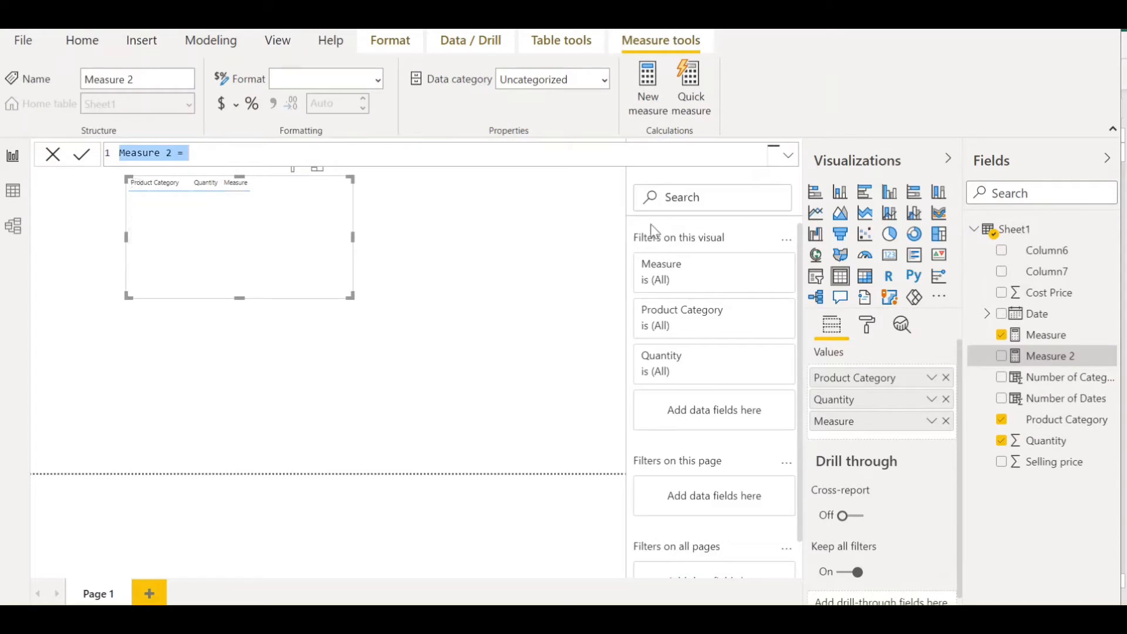
click(613, 158)
text(cou)
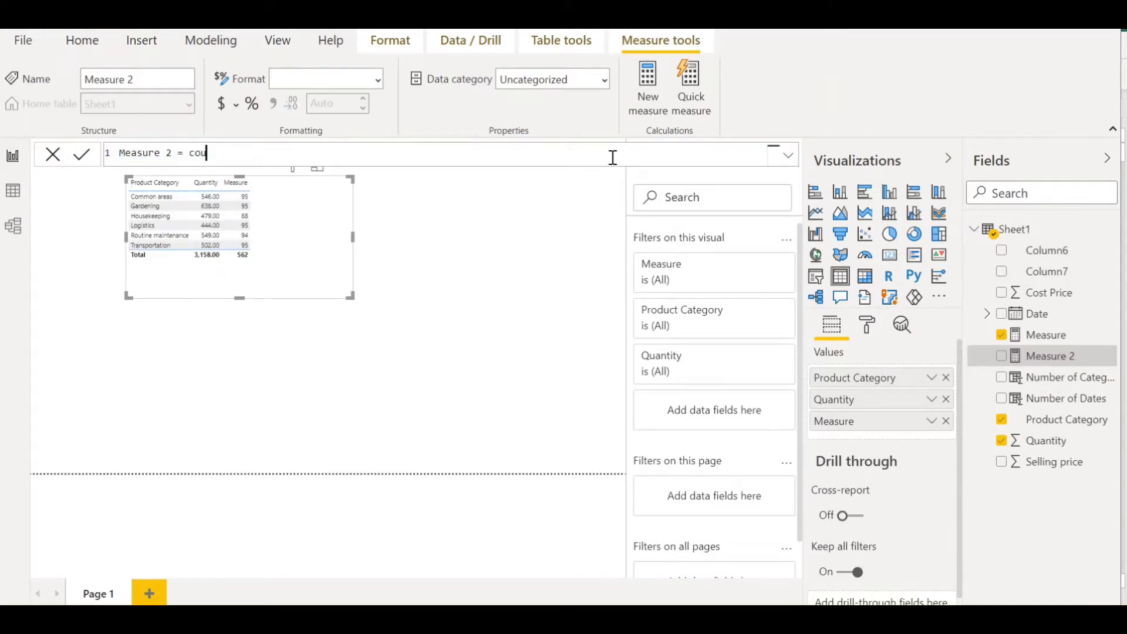
text(ntrows()
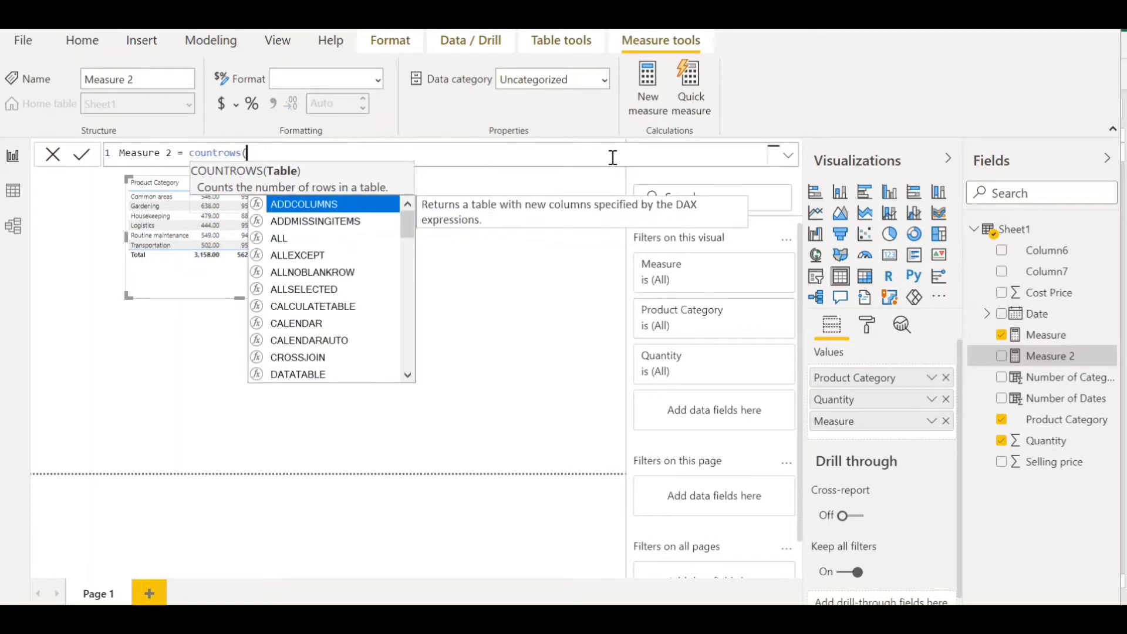
text(S)
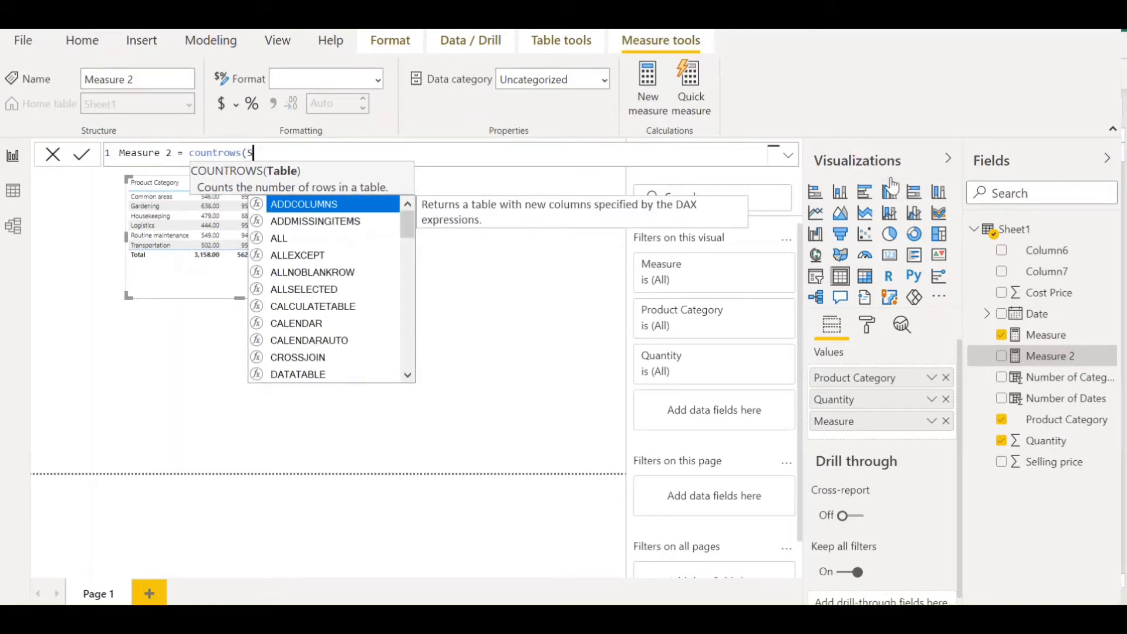
text(heet1))
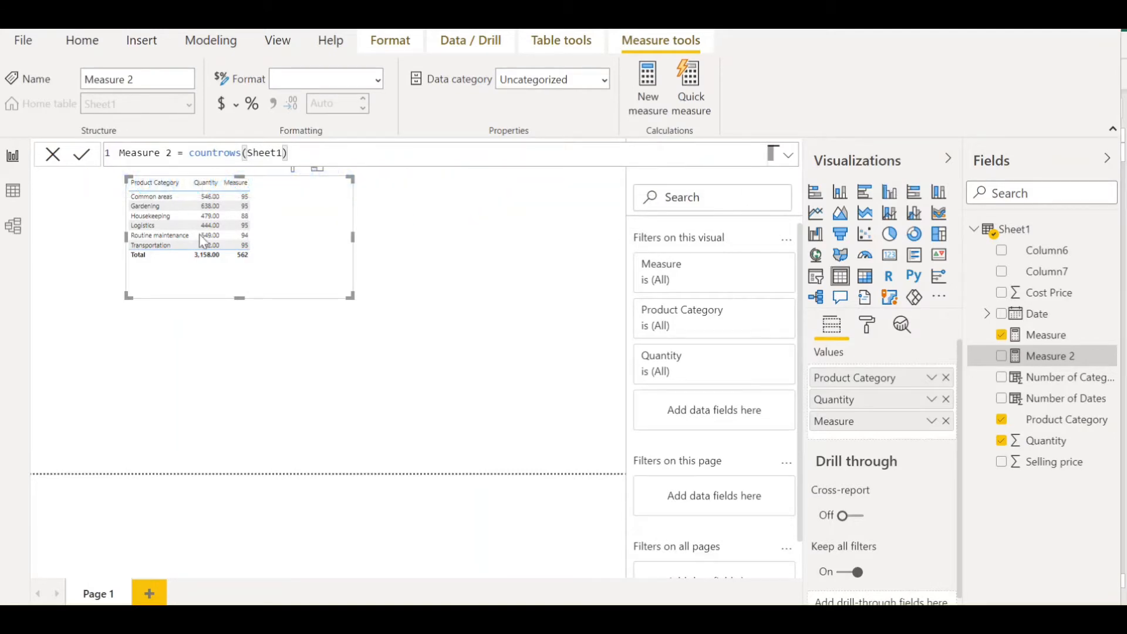
key(Return)
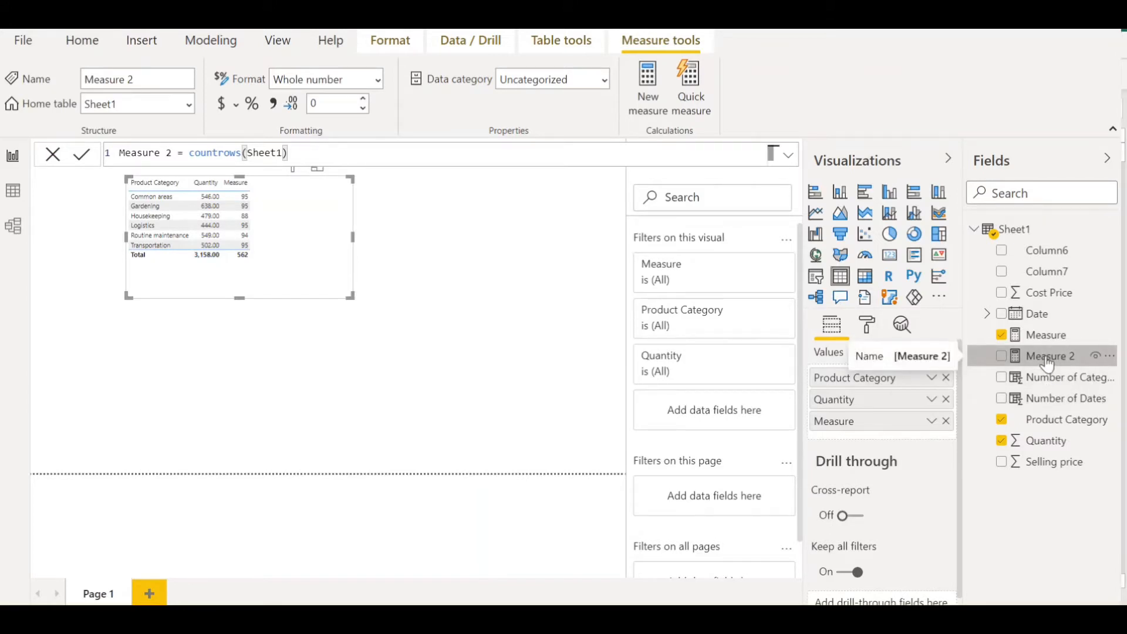
drag(1048, 364, 861, 439)
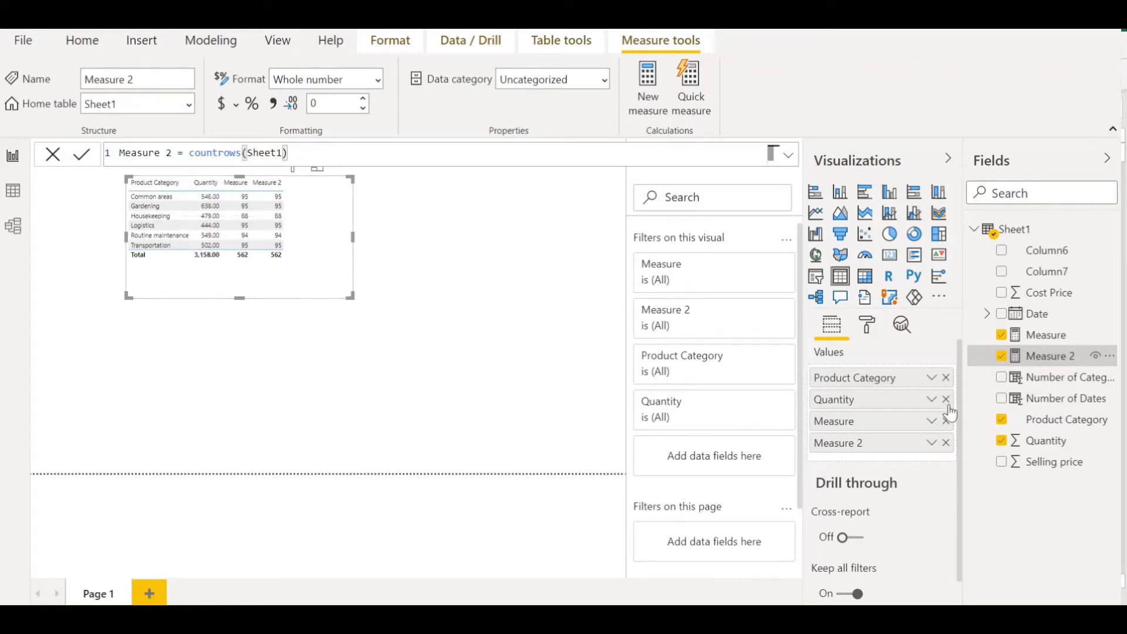
- Add Product Category as a drill-through field for the report page
scroll(922, 450, down, 2)
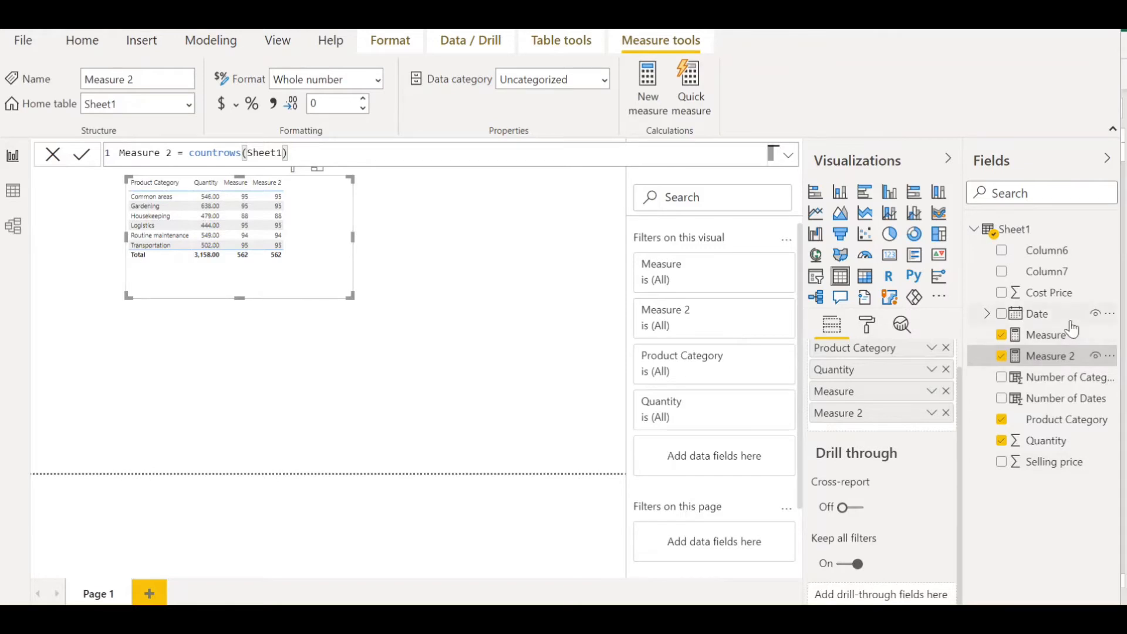
drag(1043, 423, 872, 587)
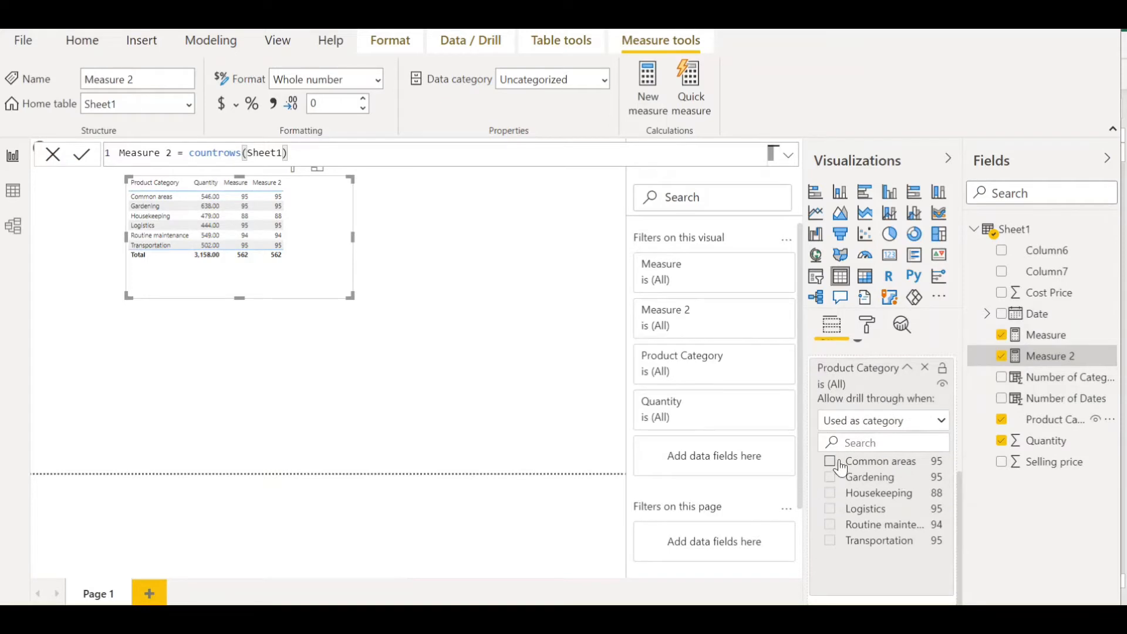
- Filter the drill-through by Common areas, Gardening and Housekeeping in turn, and clear the category selection
click(834, 467)
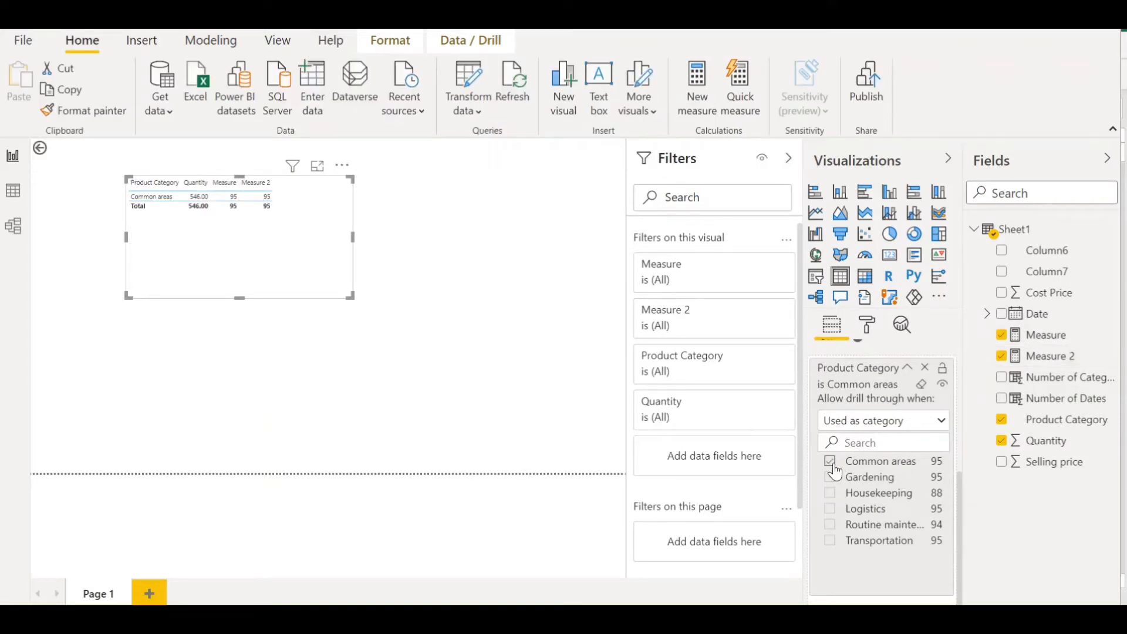
click(834, 467)
click(831, 493)
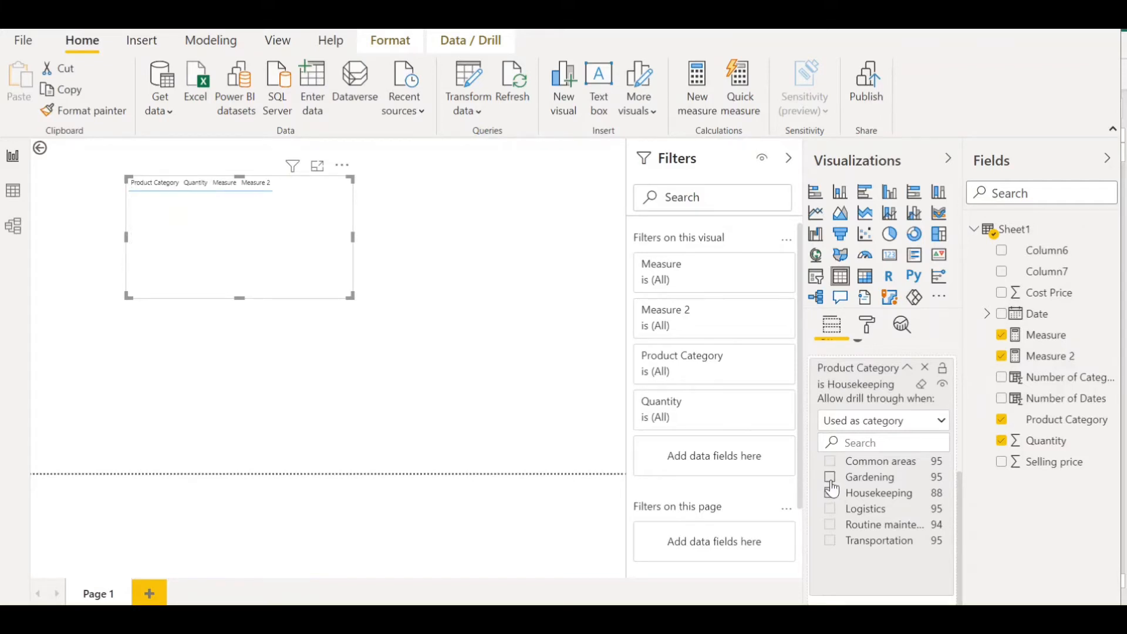
click(831, 483)
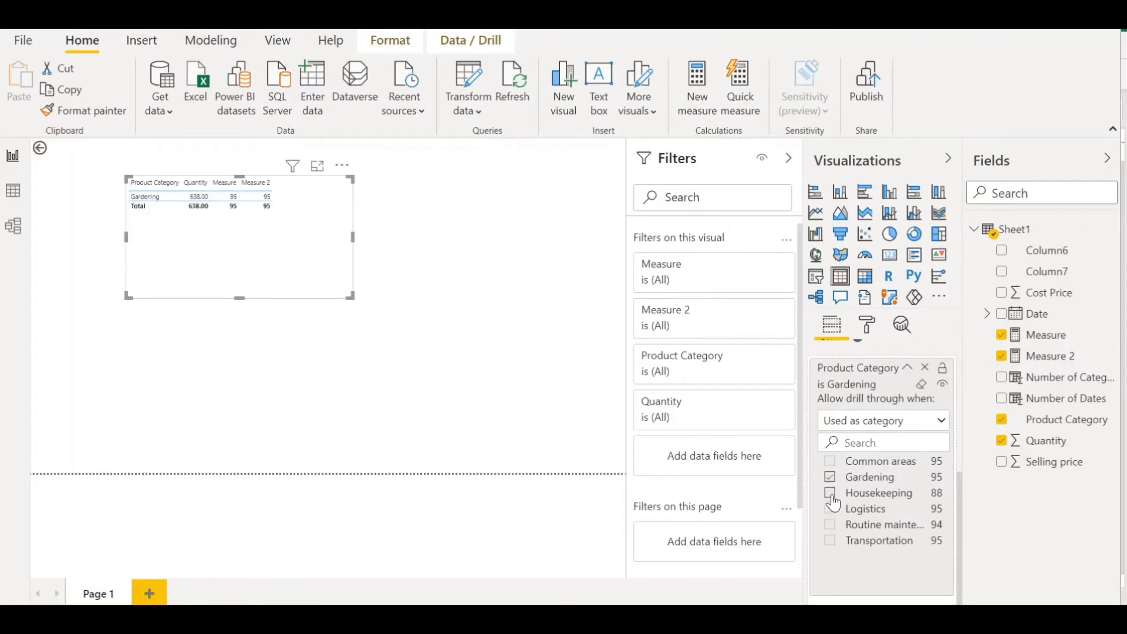
click(831, 493)
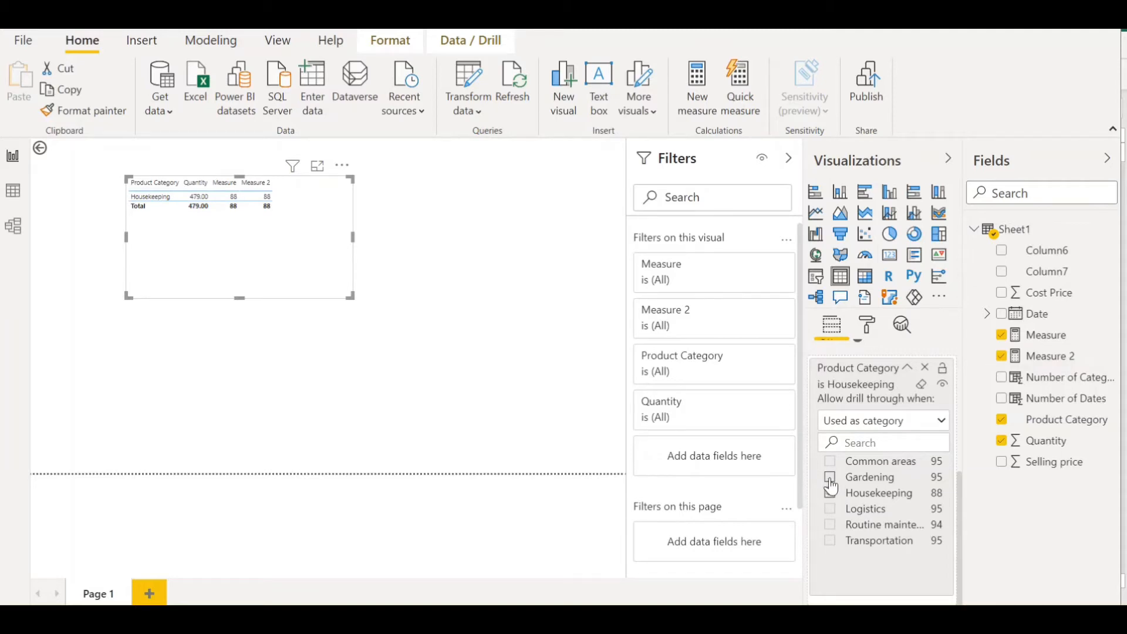
click(831, 479)
click(831, 464)
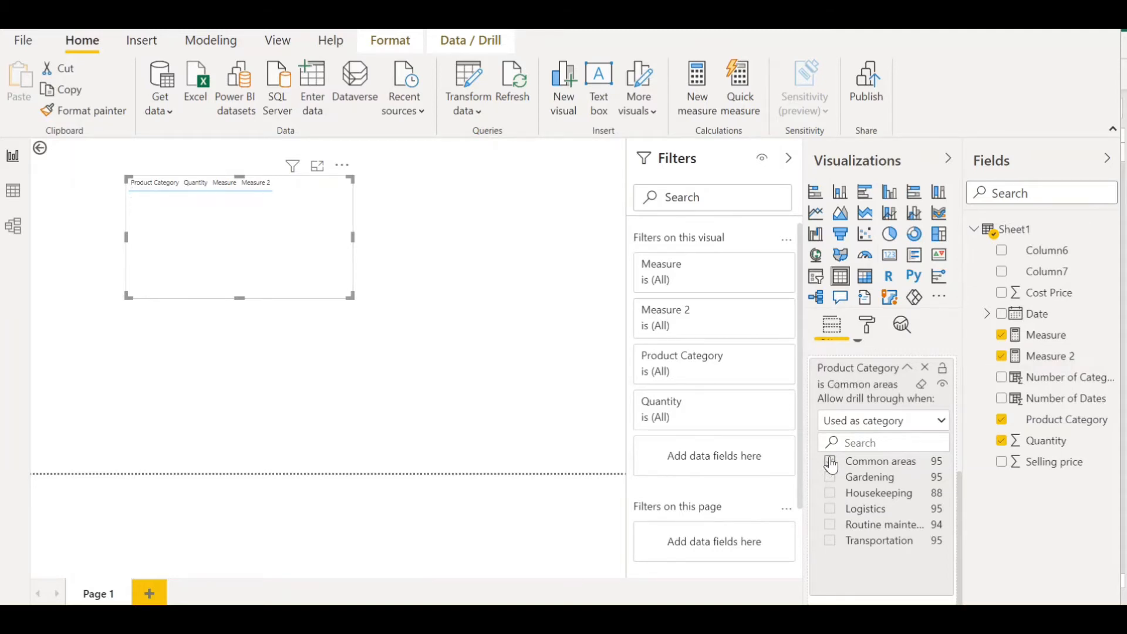
click(832, 466)
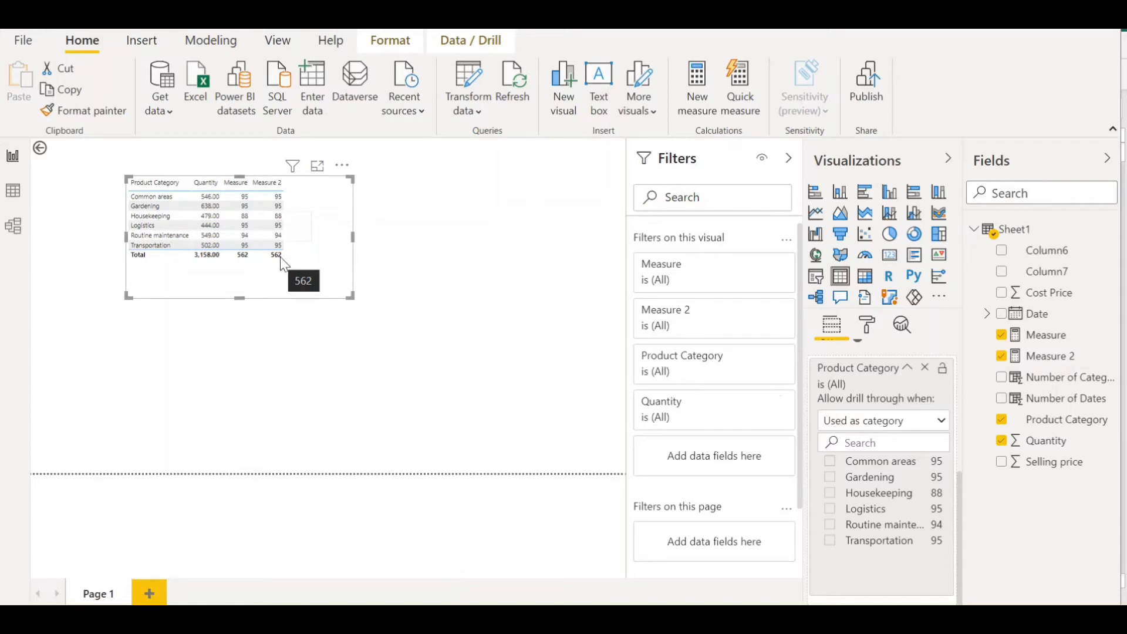
- Add a calculated column to Sheet1 with the formula Column = countrows(filter(Sheet1, EARLIER(Sheet1[Product Category]) = Sheet1[Product Category]))
click(13, 192)
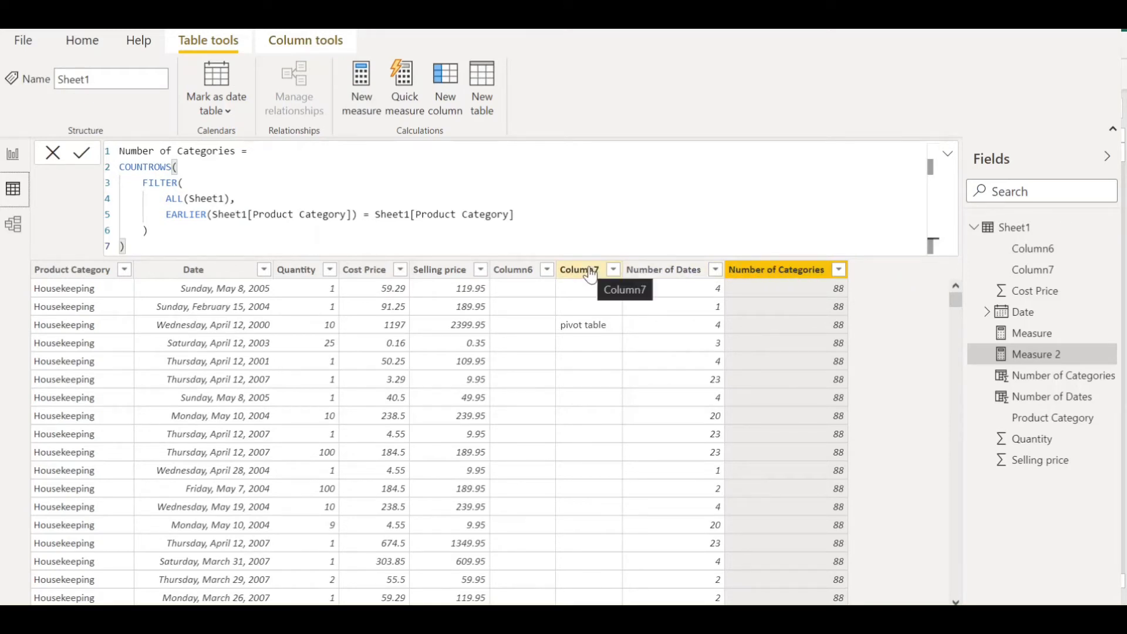
click(515, 273)
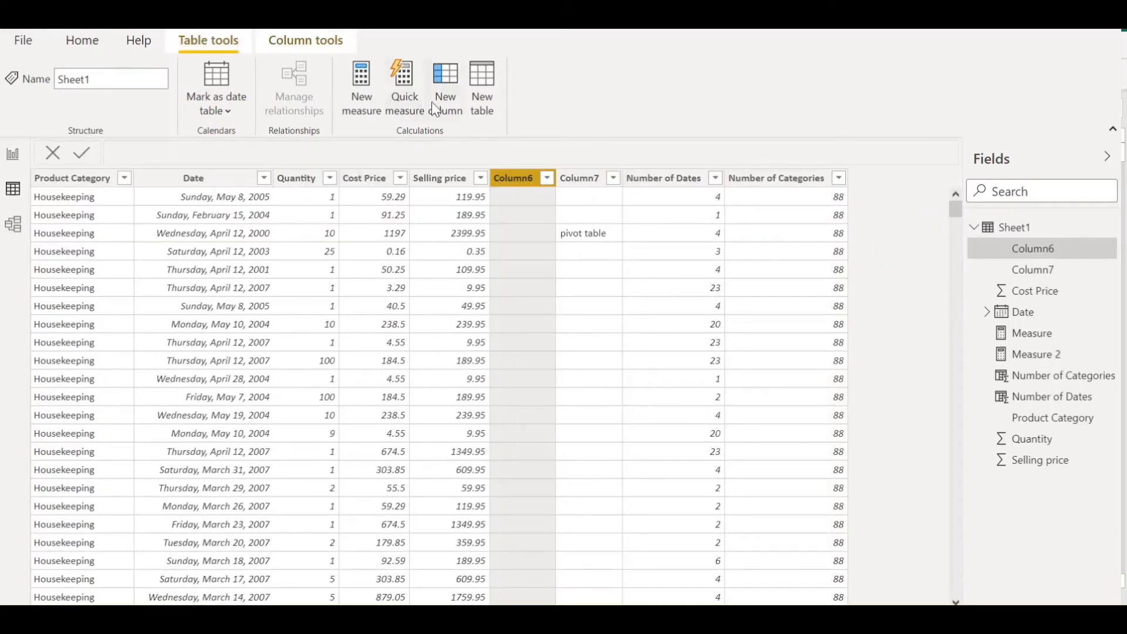
click(447, 107)
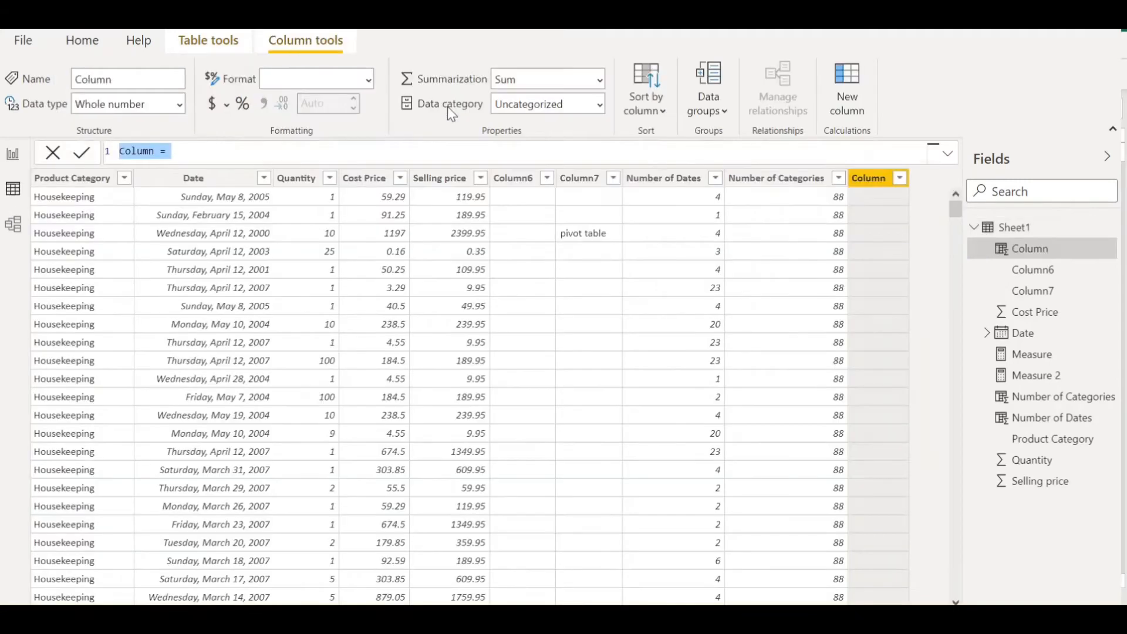
click(408, 148)
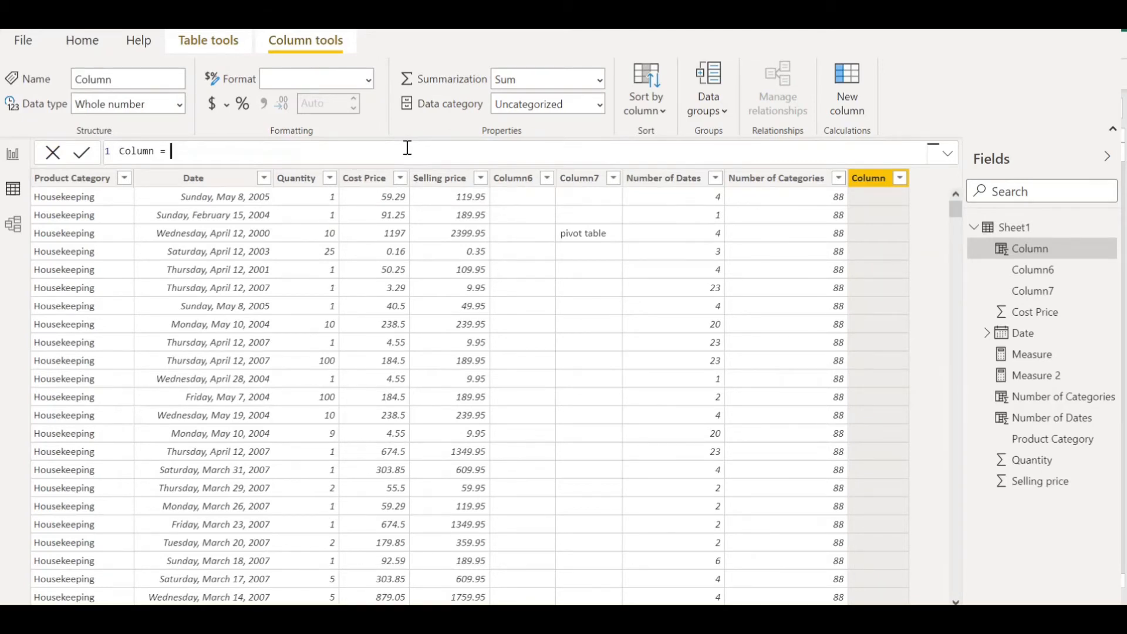
key(shift+Return)
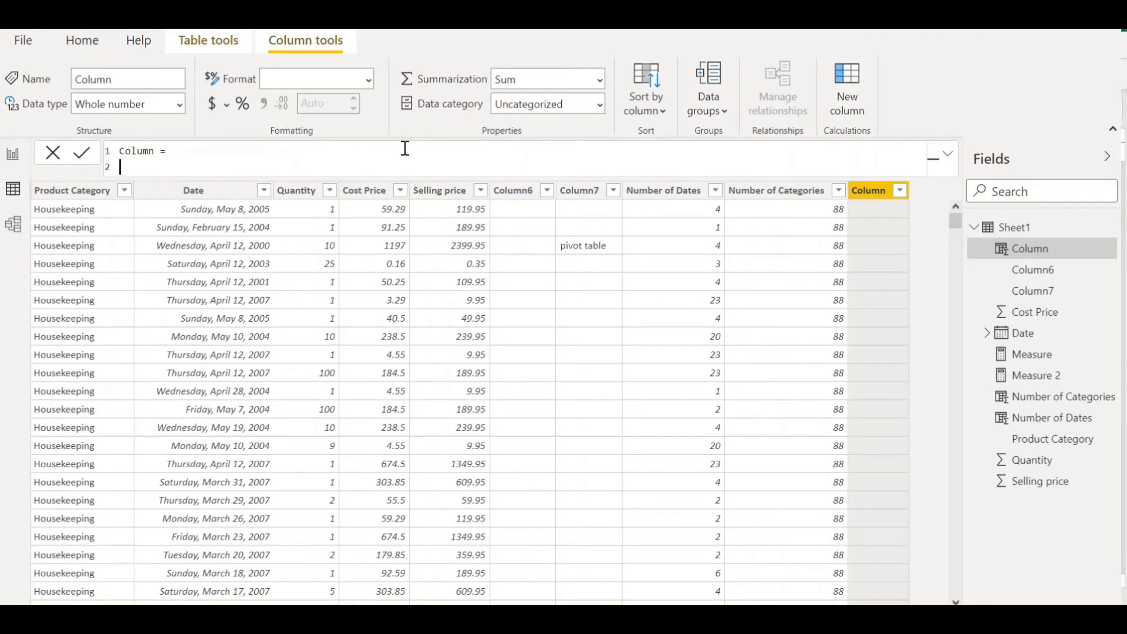
text(countrows()
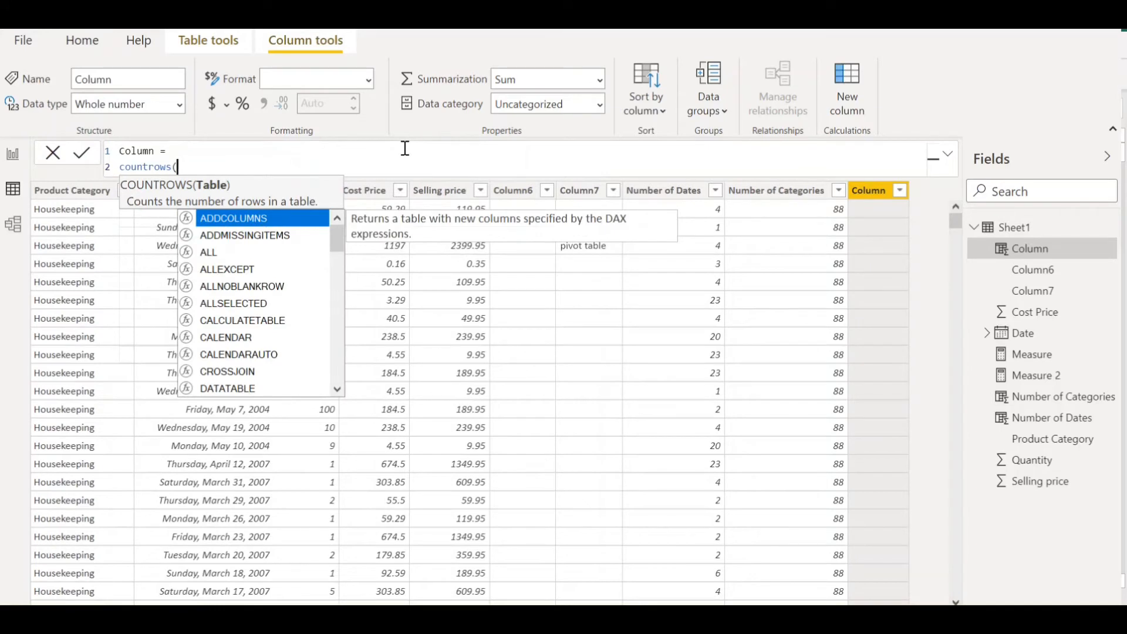
click(788, 207)
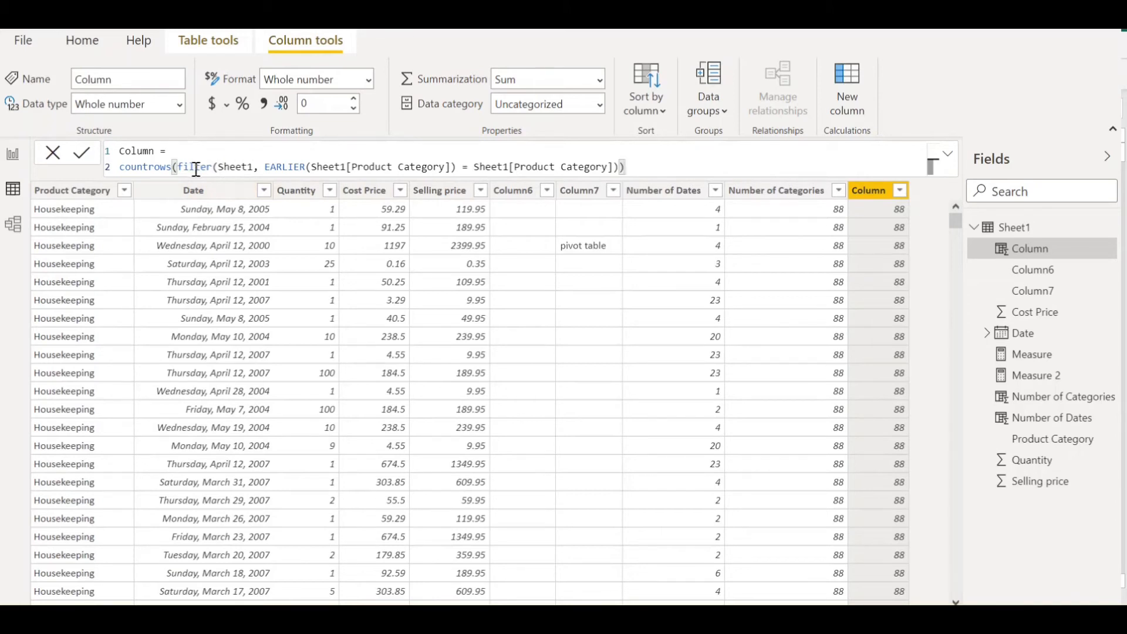
- Review the new column's filter formula and compare its values with Number of Categories across the product categories in the data table
double_click(232, 167)
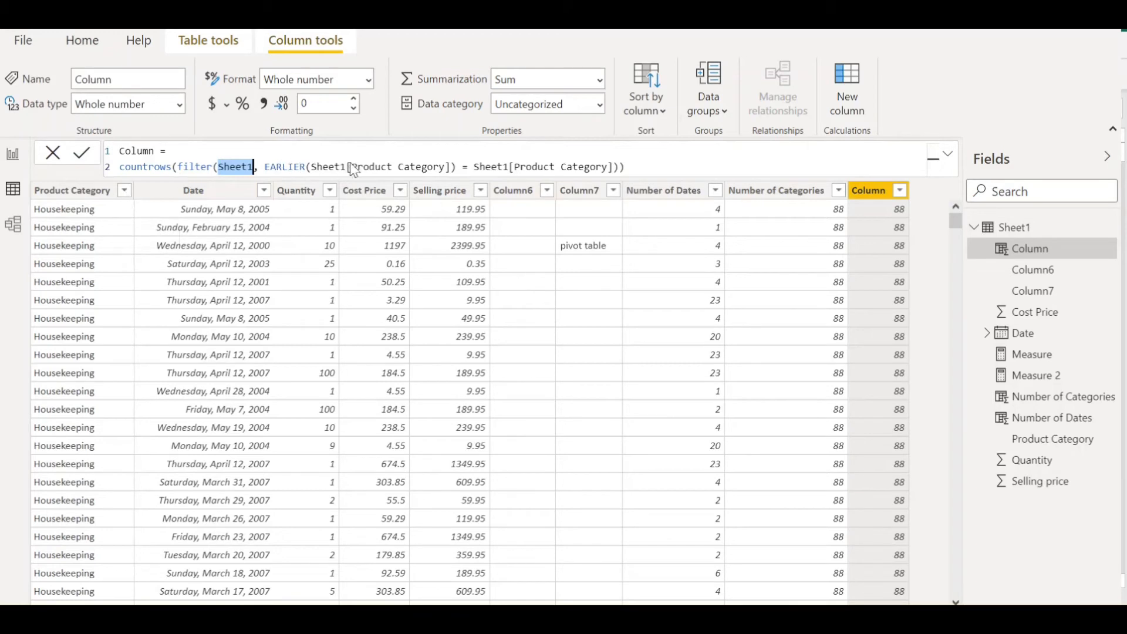
click(483, 178)
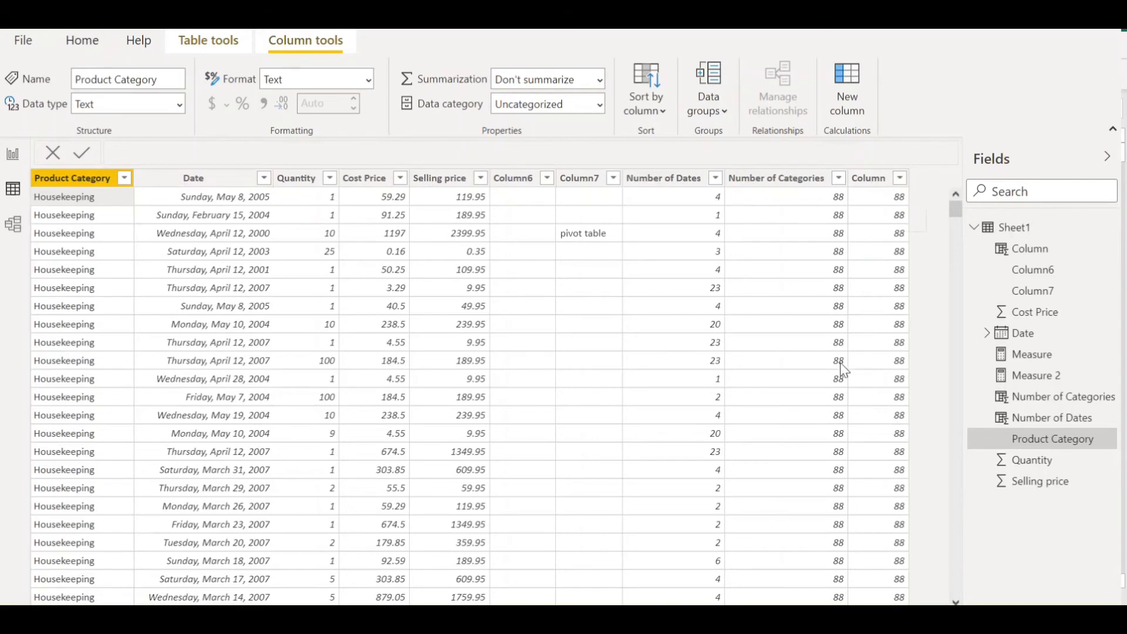
scroll(840, 361, down, 5)
scroll(844, 358, up, 5)
scroll(790, 379, down, 20)
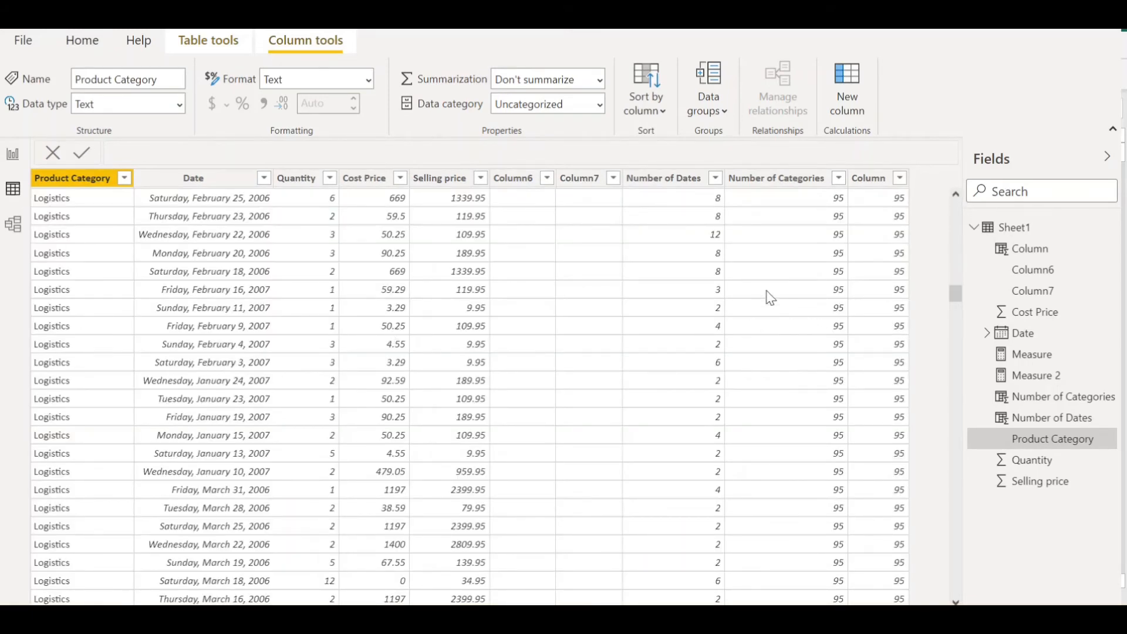
scroll(755, 288, up, 20)
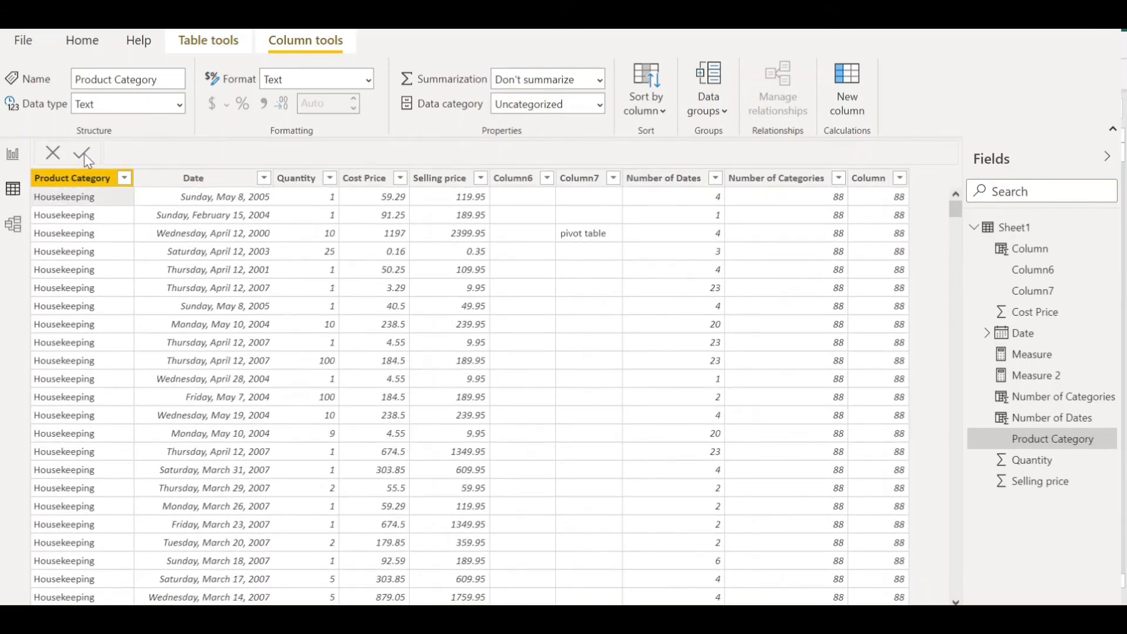
- Add the Number of Categories column to the report's table visual and remove it again
click(216, 44)
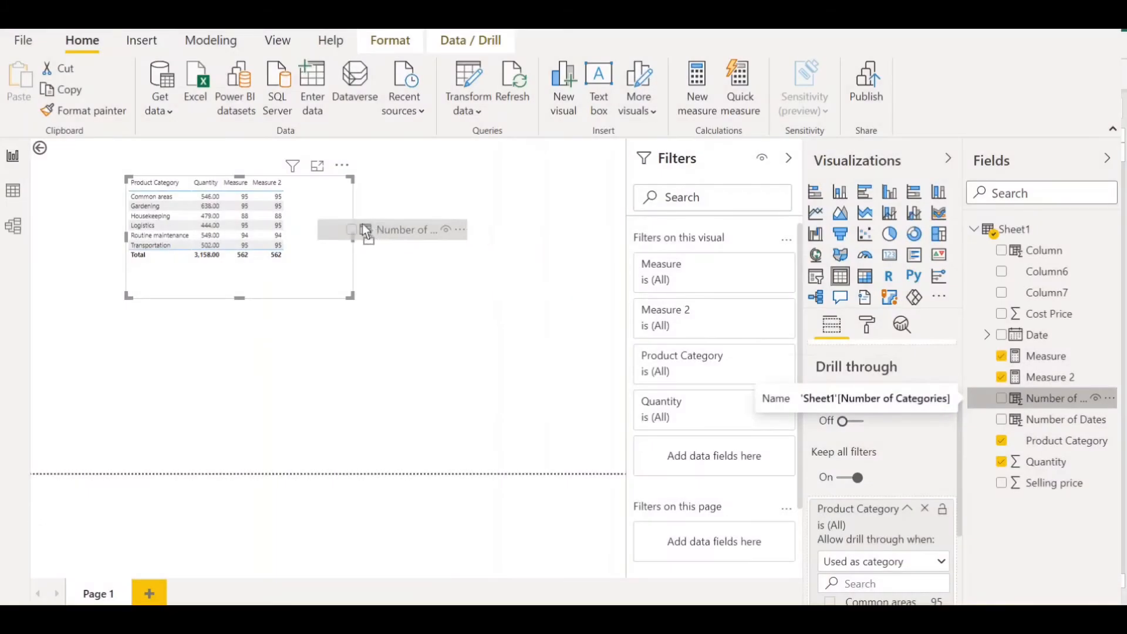
drag(362, 223, 317, 222)
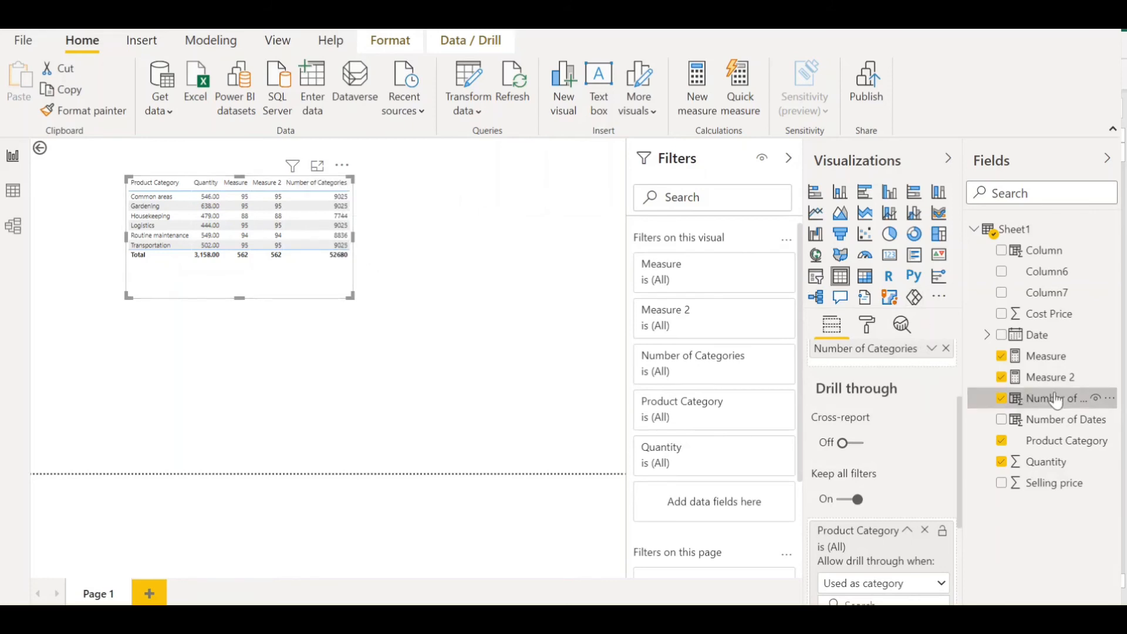
scroll(919, 422, up, 3)
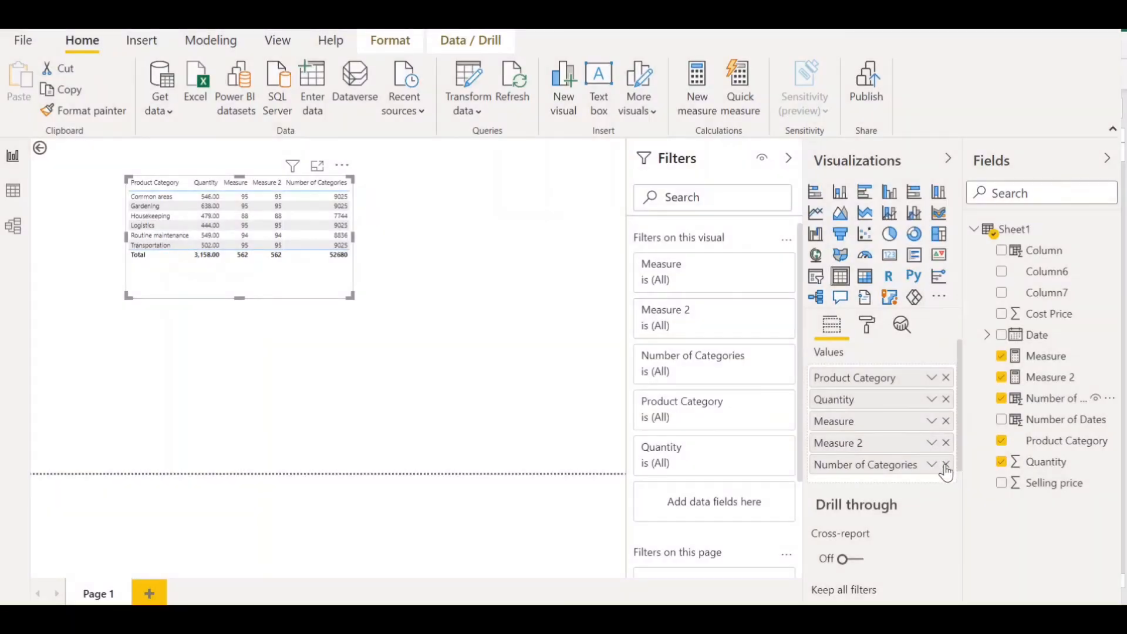
click(946, 465)
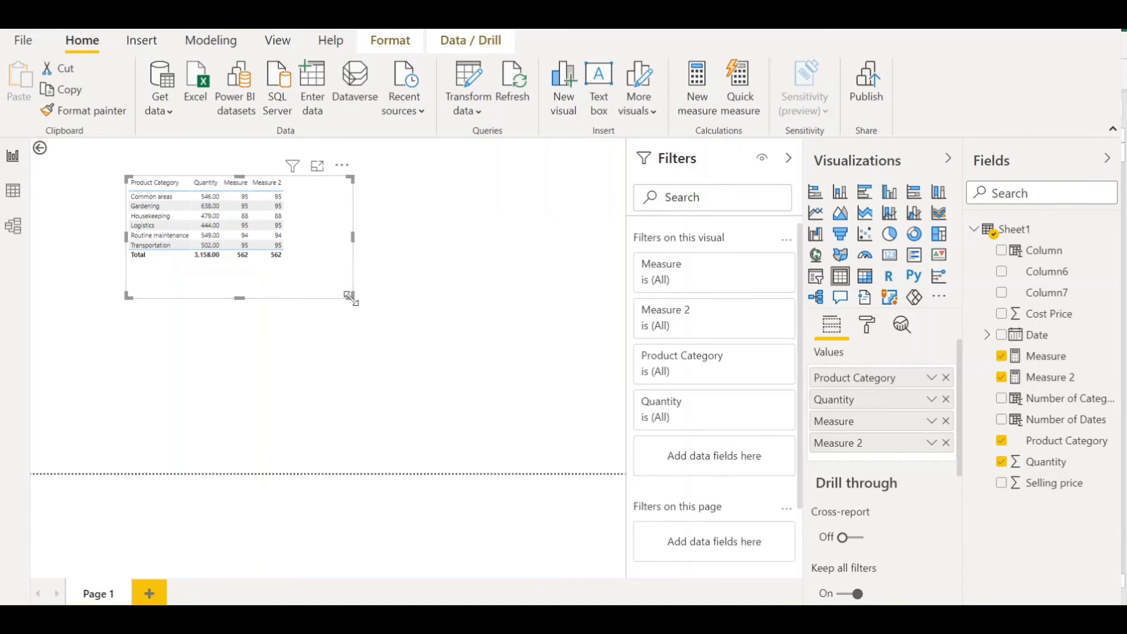
- Shrink the table visual and insert a text box reading "To use filter context and save memory, use measures. Else, to make"
drag(351, 298, 317, 297)
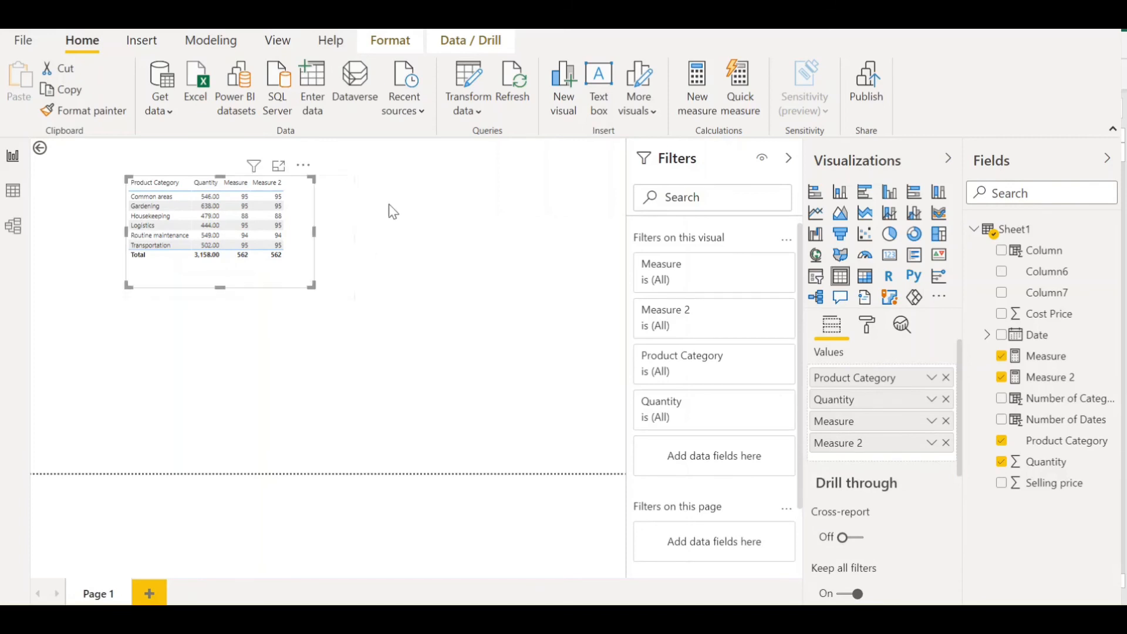
click(600, 83)
click(529, 284)
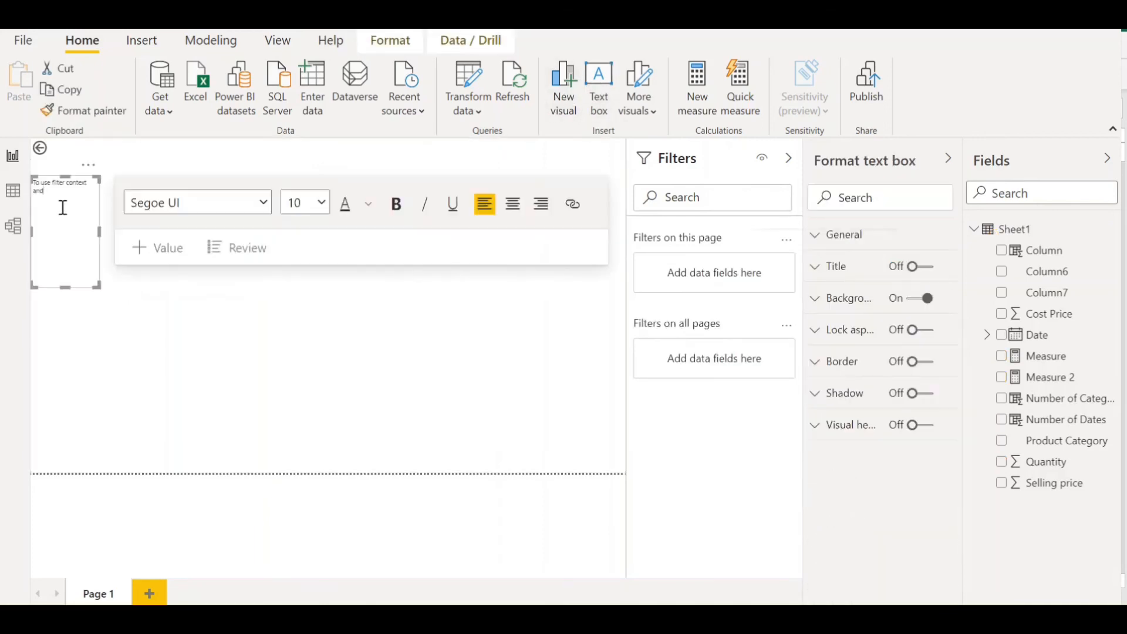
text(s)
text(veave memory)
text(, use mea)
text(o make)
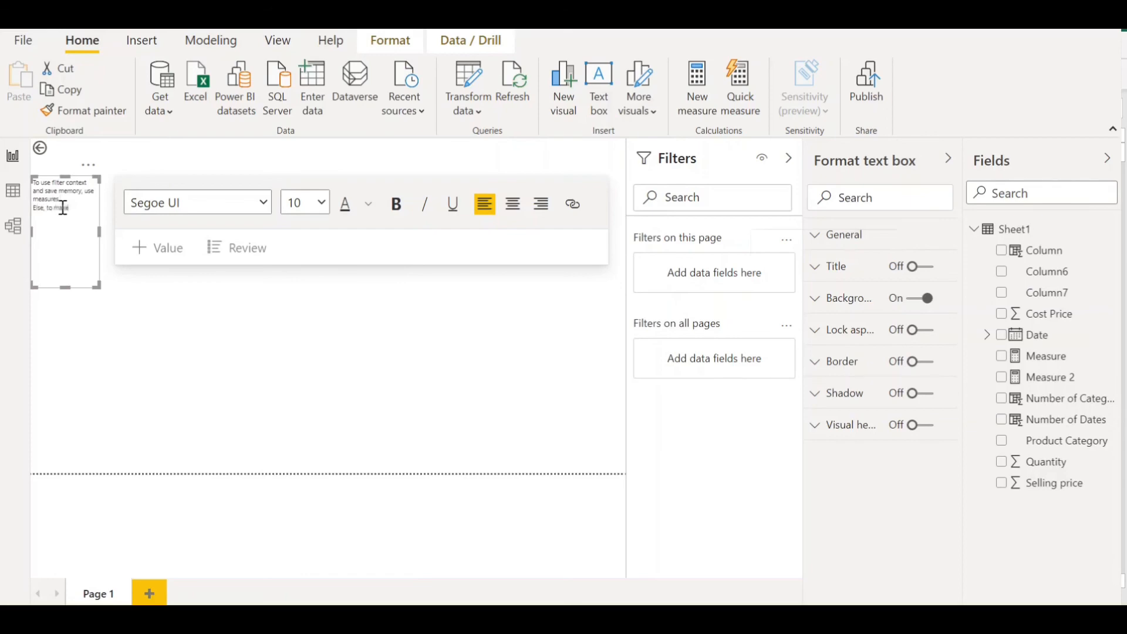